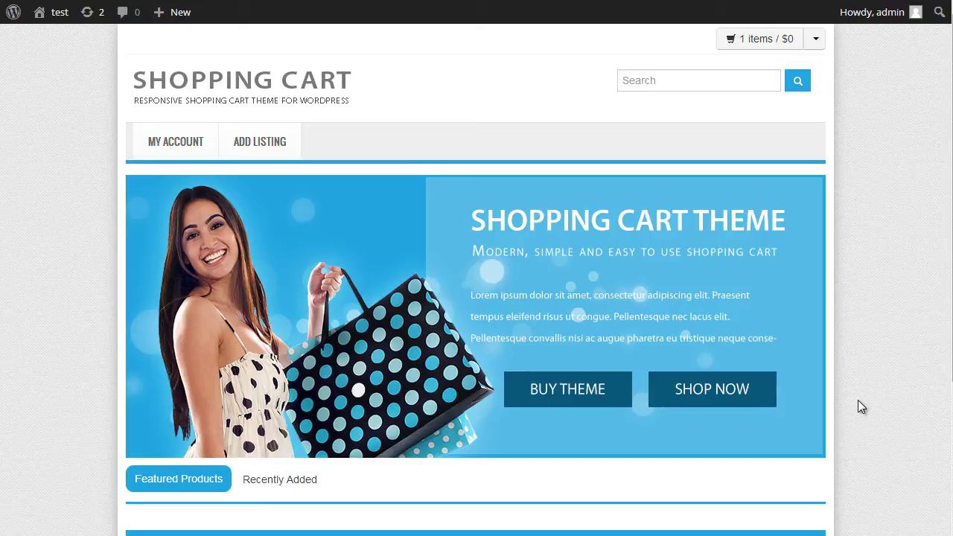
- Scroll down and back up the Shopping Cart storefront homepage
{"action": "scroll", "coordinate": [745, 402], "scroll_direction": "down", "scroll_amount": 2}
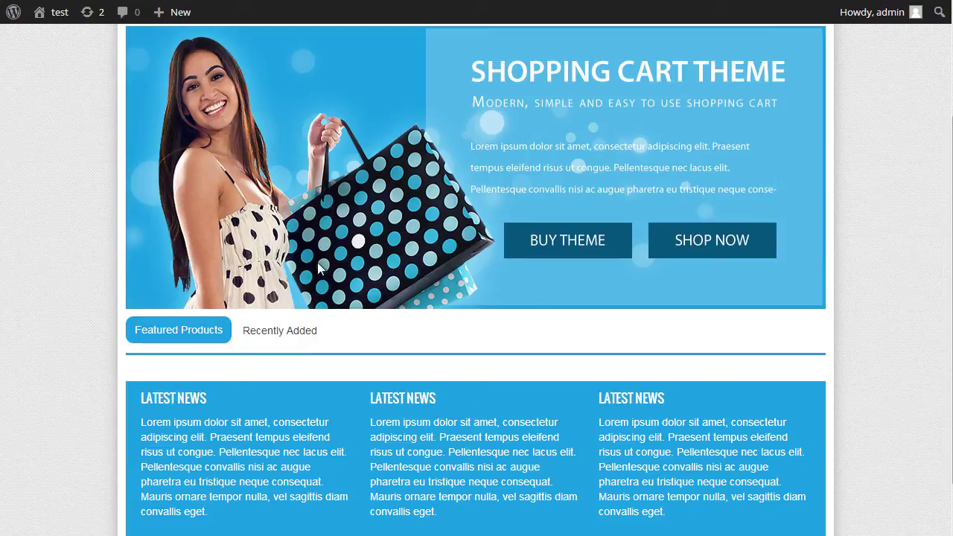
{"action": "scroll", "coordinate": [636, 365], "scroll_direction": "down", "scroll_amount": 1}
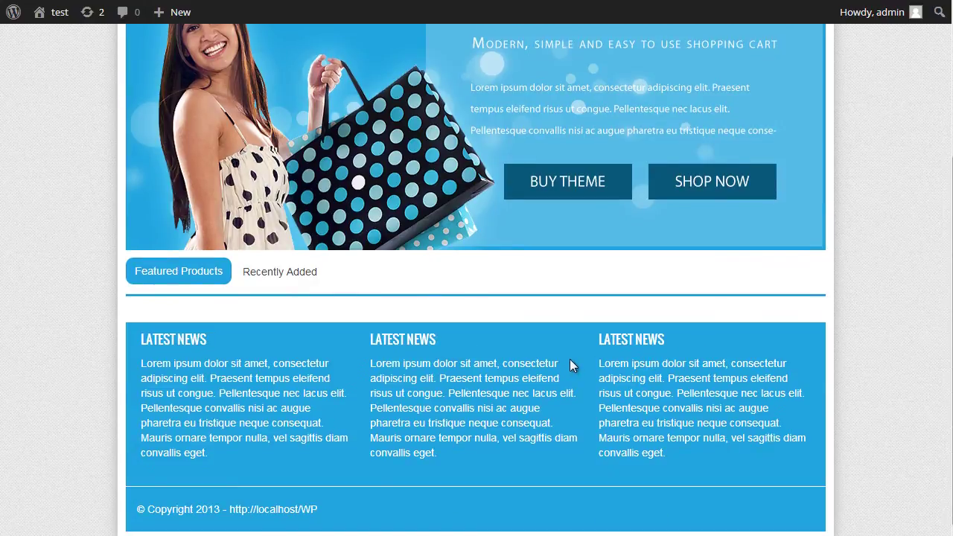
{"action": "scroll", "coordinate": [570, 359], "scroll_direction": "up", "scroll_amount": 3}
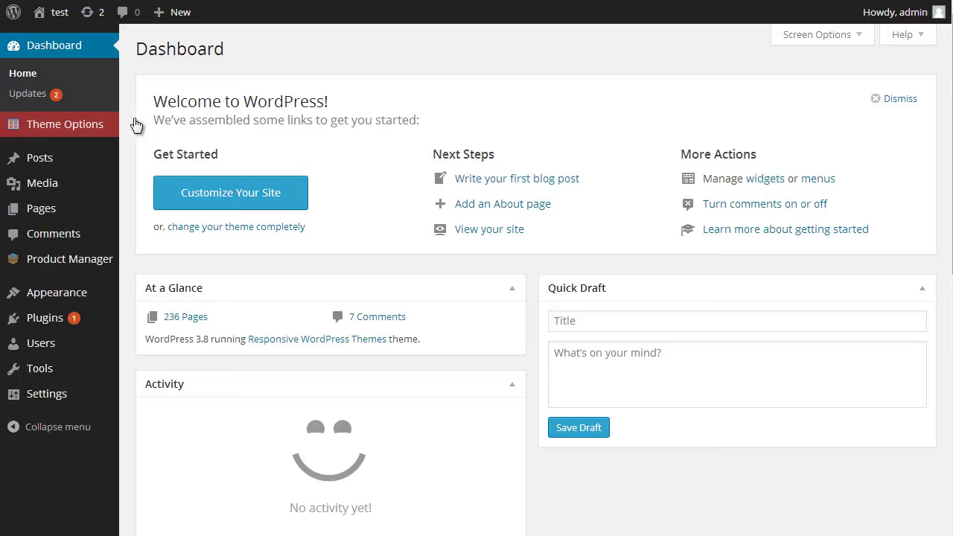
- Go from the Theme Options Website Overview to the Extra Plugins page listing Import Tools
{"action": "mouse_move", "coordinate": [67, 126]}
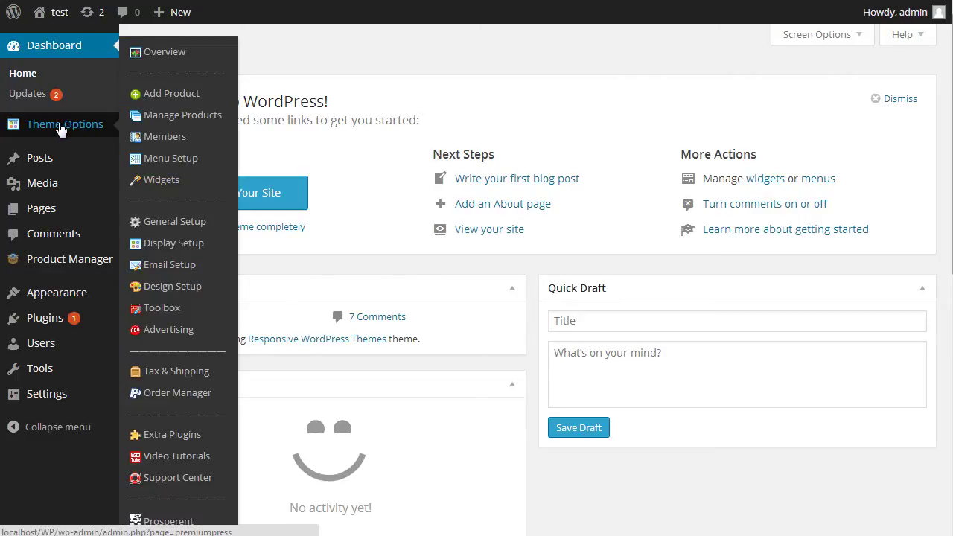
{"action": "left_click", "coordinate": [61, 129]}
{"action": "scroll", "coordinate": [30, 141], "scroll_direction": "down", "scroll_amount": 4}
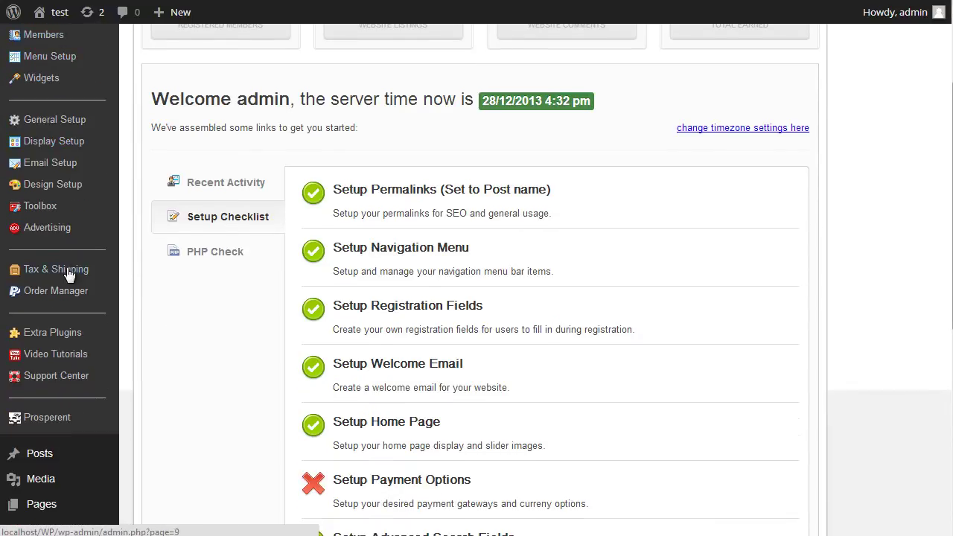
{"action": "scroll", "coordinate": [68, 276], "scroll_direction": "down", "scroll_amount": 2}
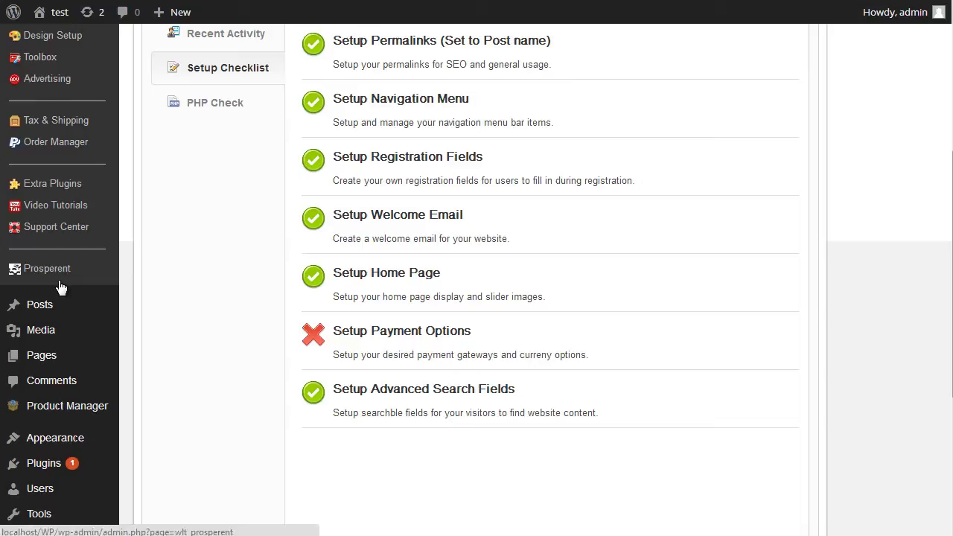
{"action": "scroll", "coordinate": [64, 275], "scroll_direction": "up", "scroll_amount": 4}
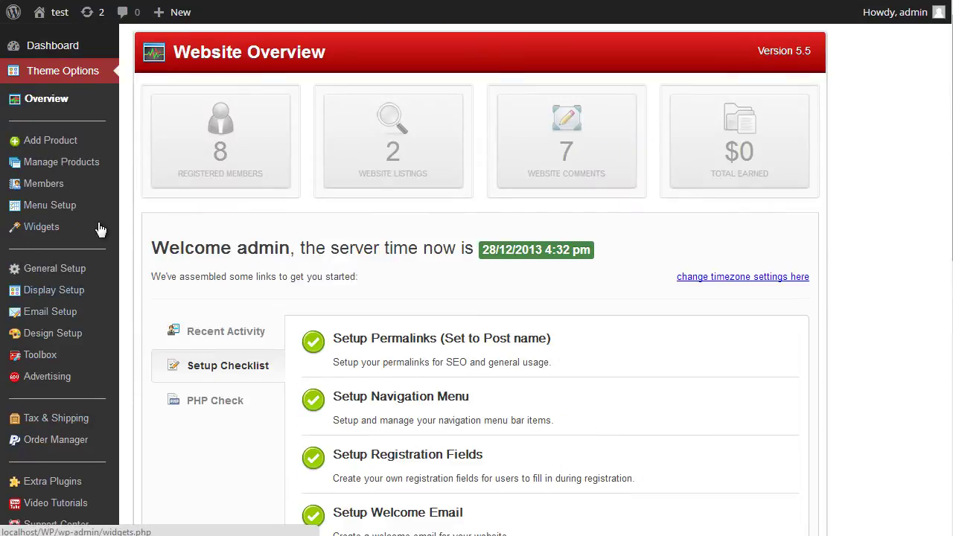
{"action": "scroll", "coordinate": [101, 229], "scroll_direction": "down", "scroll_amount": 2}
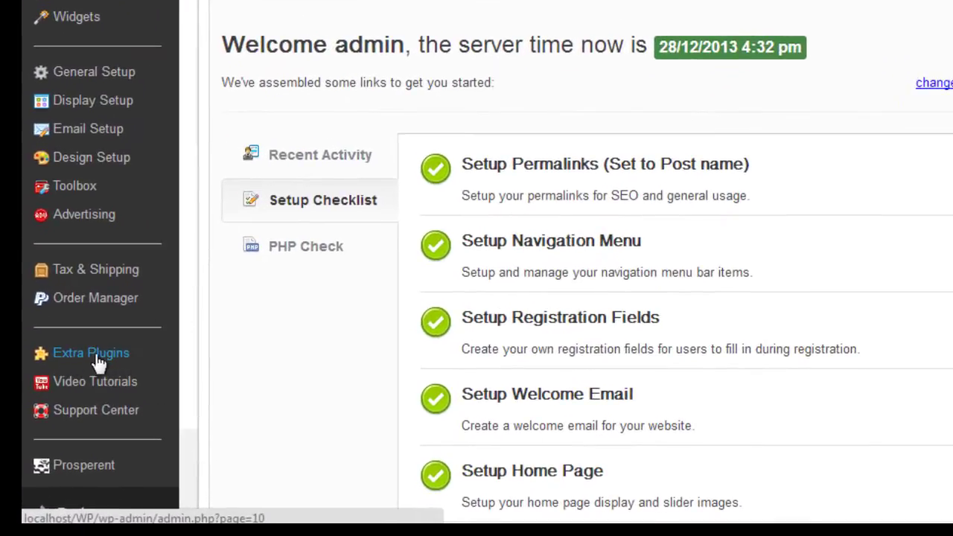
{"action": "left_click", "coordinate": [97, 357]}
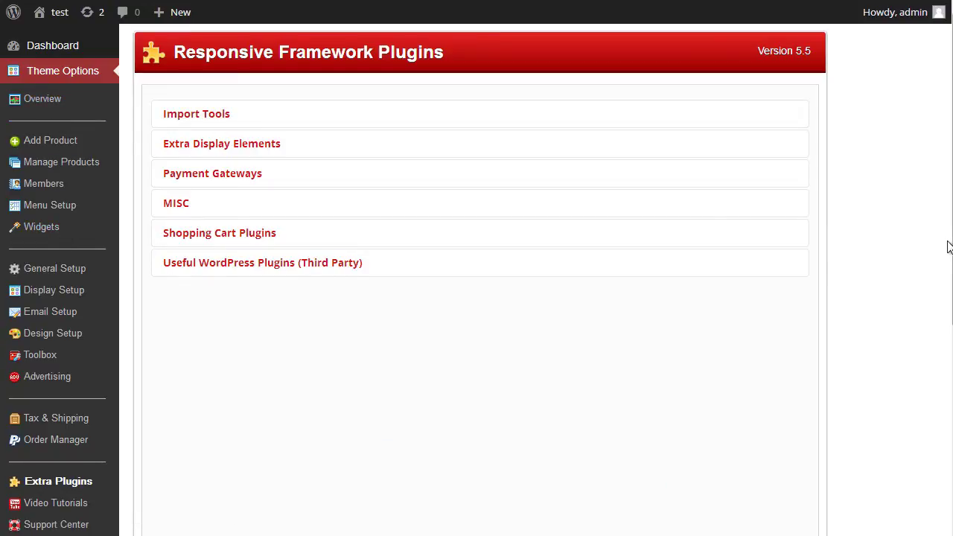
{"action": "scroll", "coordinate": [947, 315], "scroll_direction": "down", "scroll_amount": 3}
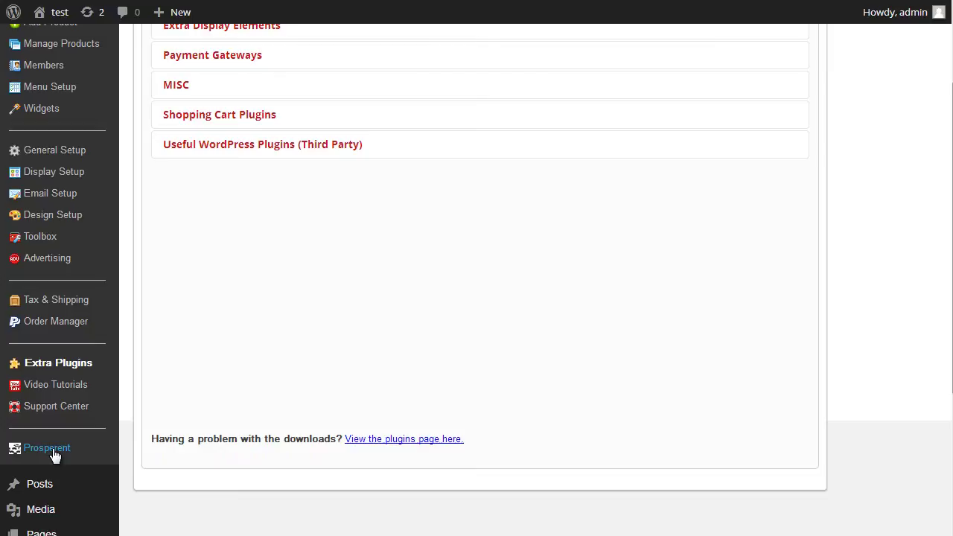
- Open the Prosperent Import Tool and check the stored API Key ID value
{"action": "left_click", "coordinate": [47, 448]}
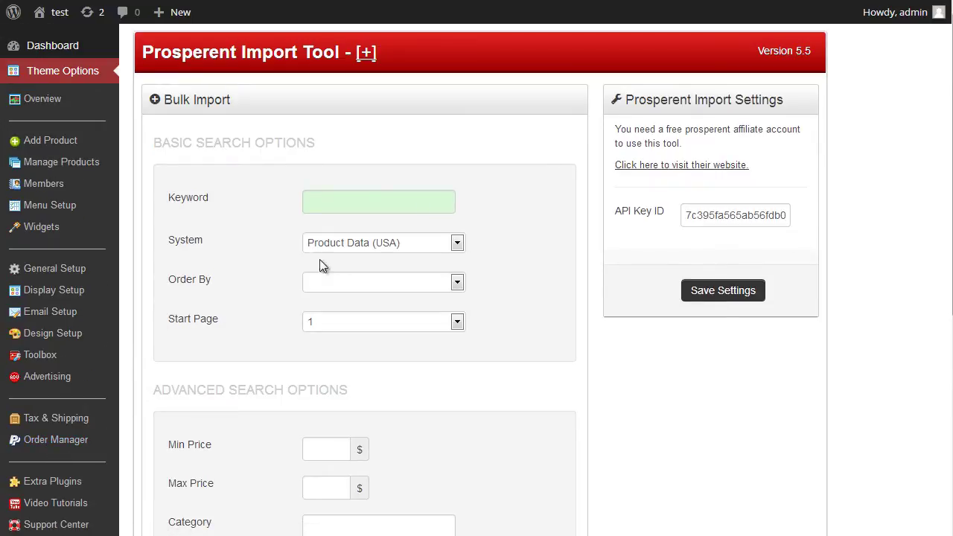
{"action": "scroll", "coordinate": [522, 204], "scroll_direction": "down", "scroll_amount": 4}
{"action": "scroll", "coordinate": [581, 216], "scroll_direction": "up", "scroll_amount": 4}
{"action": "left_click_drag", "start_coordinate": [686, 215], "coordinate": [819, 216]}
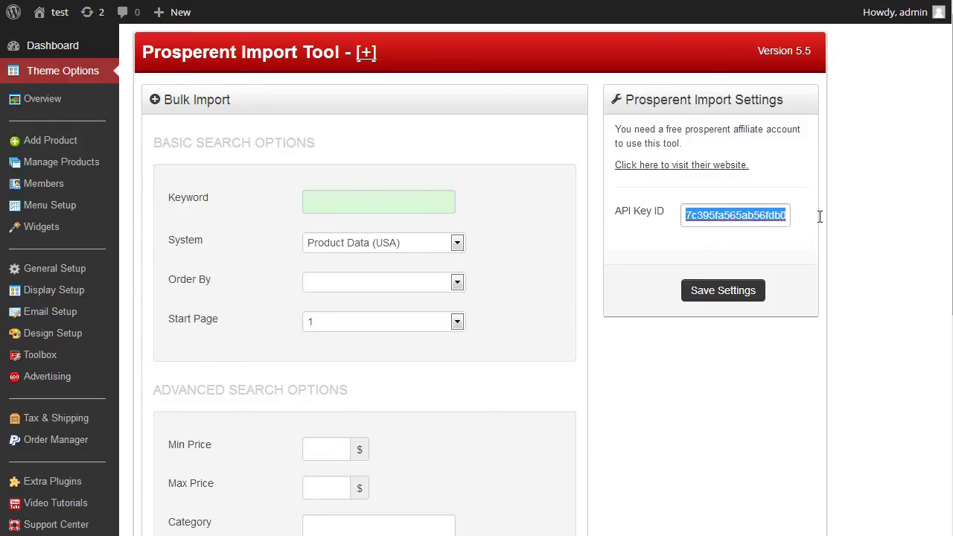
{"action": "left_click", "coordinate": [763, 215]}
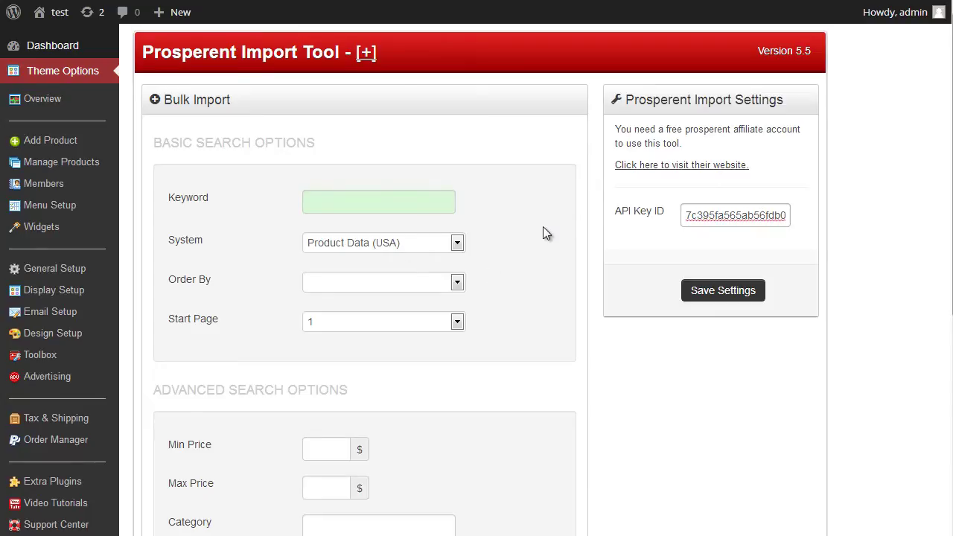
{"action": "scroll", "coordinate": [529, 251], "scroll_direction": "down", "scroll_amount": 1}
{"action": "scroll", "coordinate": [529, 251], "scroll_direction": "up", "scroll_amount": 1}
- Review the System dropdown and keep Product Data (USA) selected
{"action": "left_click", "coordinate": [429, 244]}
{"action": "left_click", "coordinate": [514, 233]}
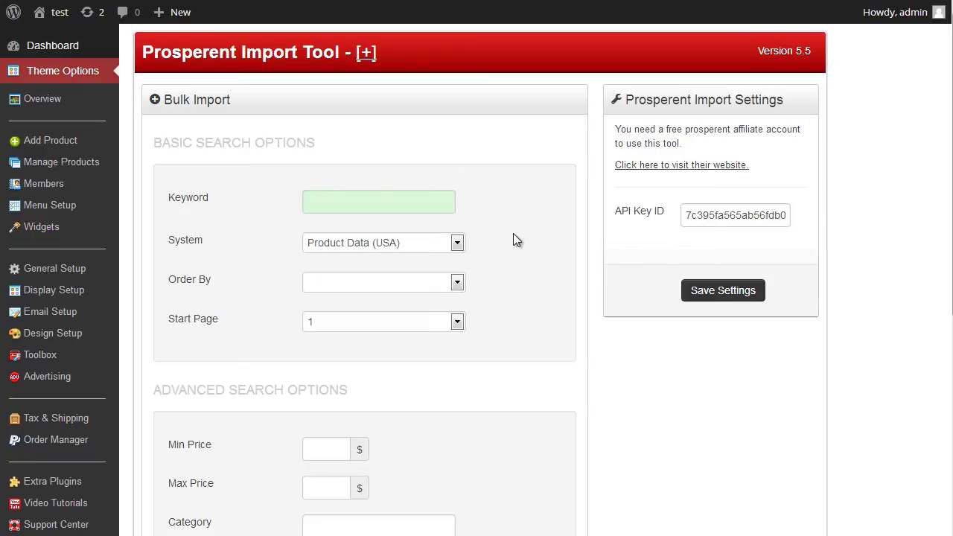
{"action": "scroll", "coordinate": [507, 237], "scroll_direction": "down", "scroll_amount": 1}
{"action": "scroll", "coordinate": [503, 237], "scroll_direction": "up", "scroll_amount": 1}
{"action": "scroll", "coordinate": [522, 237], "scroll_direction": "down", "scroll_amount": 1}
{"action": "scroll", "coordinate": [517, 243], "scroll_direction": "up", "scroll_amount": 1}
- Enter 'iphone' as the Bulk Import keyword and leave the sort order blank
{"action": "left_click", "coordinate": [397, 206]}
{"action": "type", "text": "iphone"}
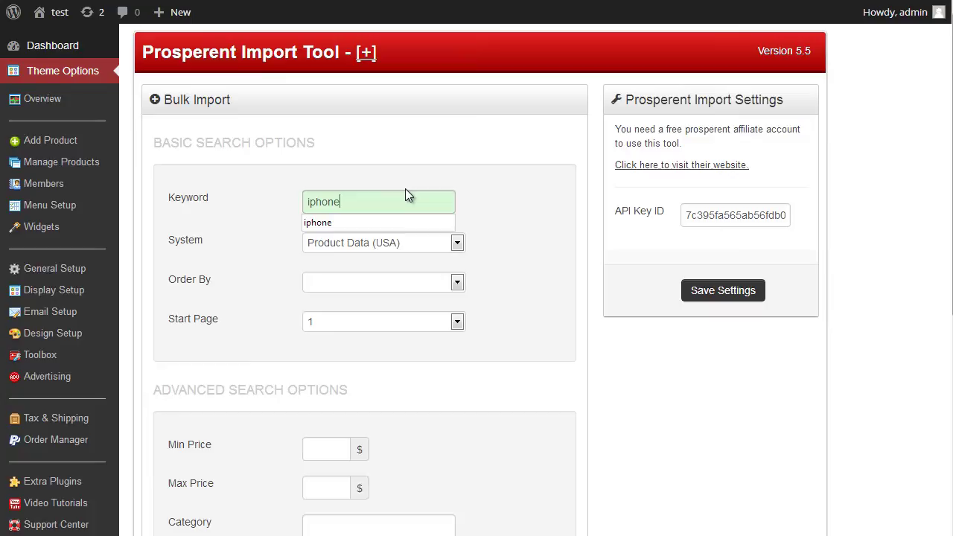
{"action": "left_click", "coordinate": [508, 210]}
{"action": "scroll", "coordinate": [509, 214], "scroll_direction": "down", "scroll_amount": 1}
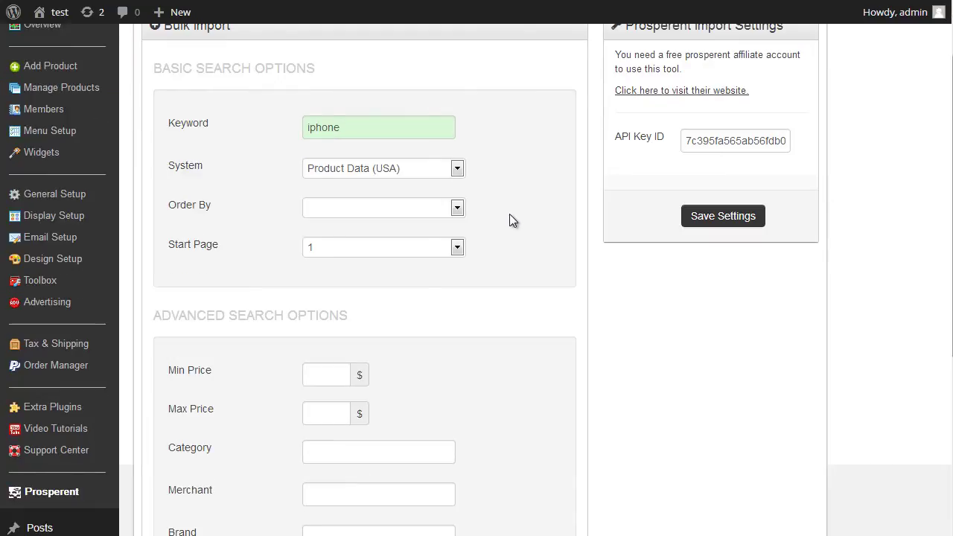
{"action": "left_click", "coordinate": [441, 210]}
{"action": "left_click", "coordinate": [439, 224]}
{"action": "scroll", "coordinate": [494, 249], "scroll_direction": "down", "scroll_amount": 1}
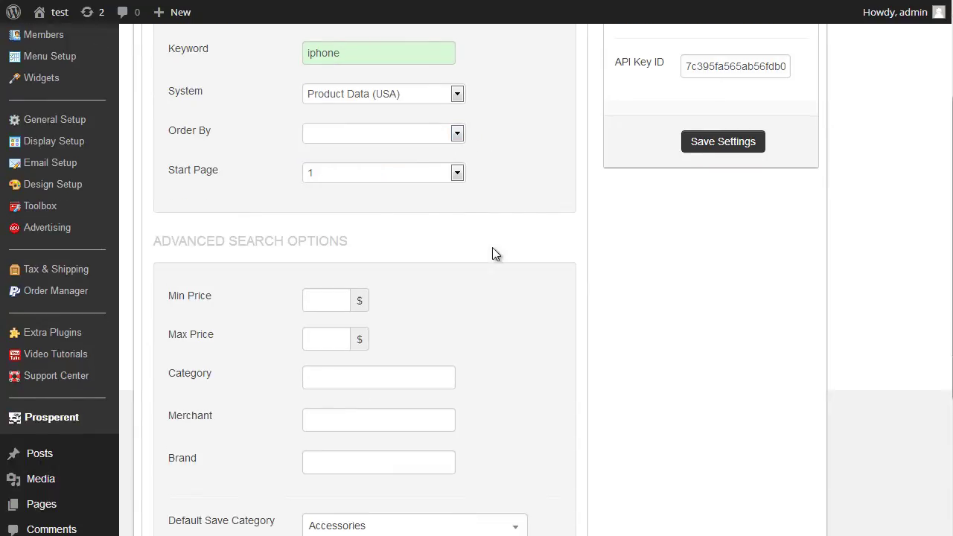
{"action": "scroll", "coordinate": [477, 248], "scroll_direction": "up", "scroll_amount": 1}
{"action": "scroll", "coordinate": [527, 254], "scroll_direction": "down", "scroll_amount": 3}
{"action": "scroll", "coordinate": [383, 260], "scroll_direction": "up", "scroll_amount": 2}
- Set Min Price to 100 and Max Price to 1000
{"action": "left_click", "coordinate": [315, 300]}
{"action": "type", "text": "100"}
{"action": "scroll", "coordinate": [395, 298], "scroll_direction": "down", "scroll_amount": 1}
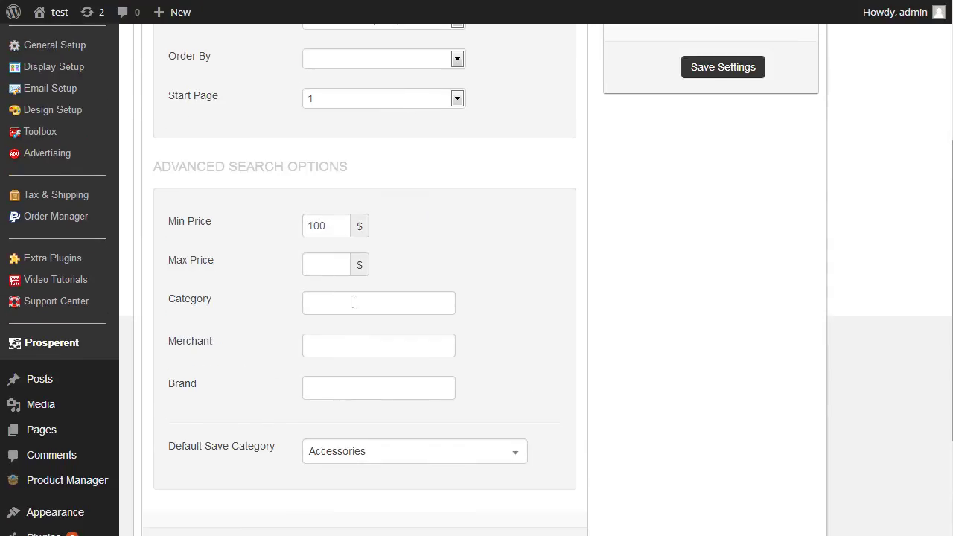
{"action": "left_click", "coordinate": [315, 269]}
{"action": "type", "text": "10000"}
{"action": "key", "text": "BackSpace"}
{"action": "scroll", "coordinate": [517, 298], "scroll_direction": "down", "scroll_amount": 1}
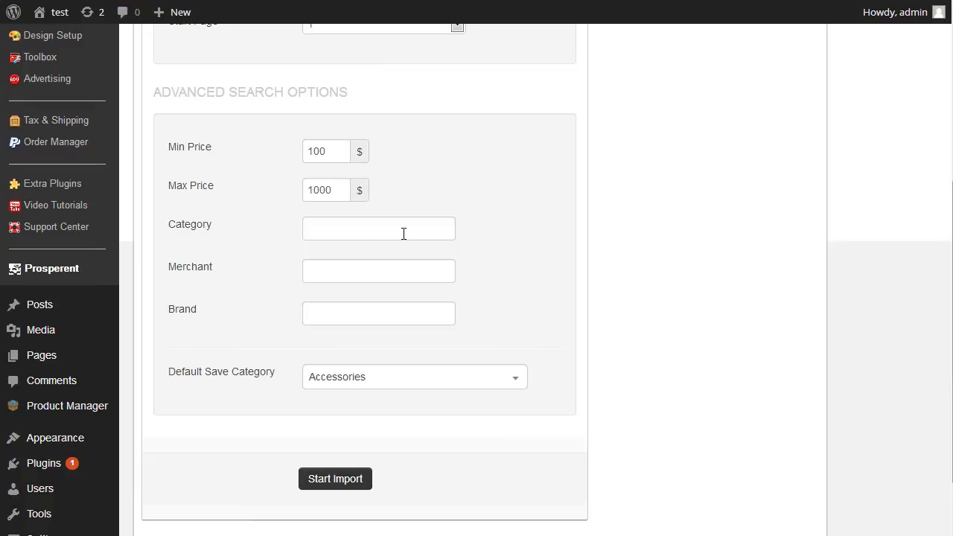
- Leave the Category, Merchant and Brand filters empty and scroll down to Start Import
{"action": "left_click", "coordinate": [405, 234]}
{"action": "left_click", "coordinate": [385, 268]}
{"action": "left_click", "coordinate": [366, 310]}
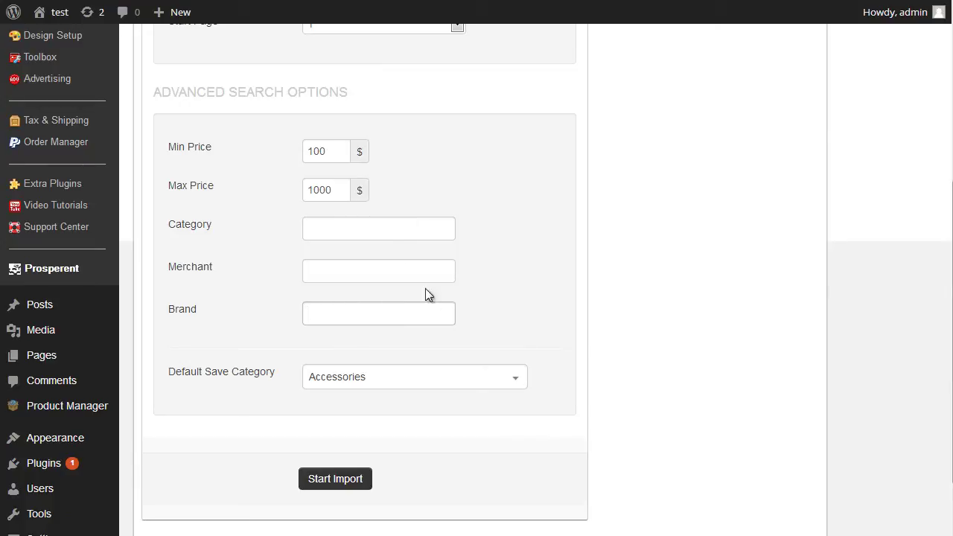
{"action": "left_click", "coordinate": [544, 272]}
{"action": "scroll", "coordinate": [598, 315], "scroll_direction": "down", "scroll_amount": 1}
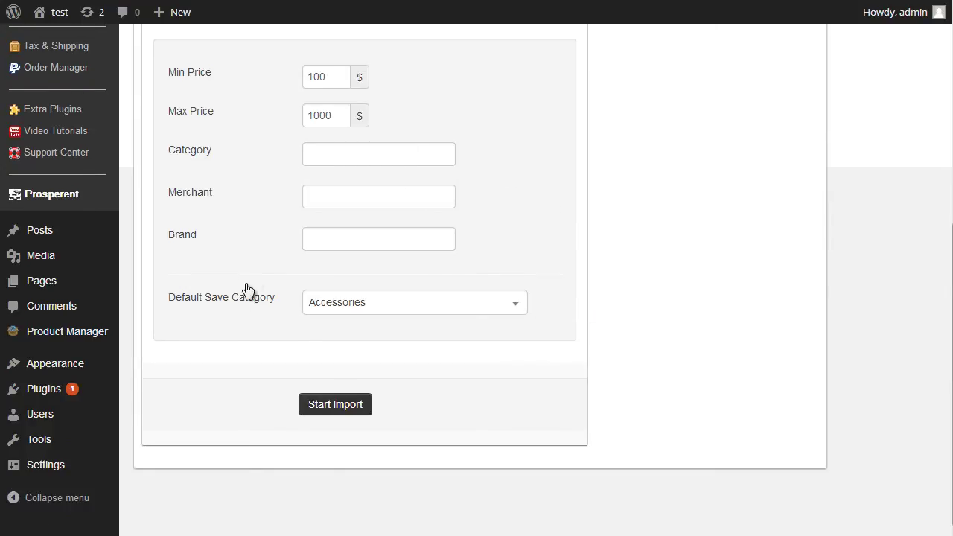
{"action": "scroll", "coordinate": [342, 328], "scroll_direction": "up", "scroll_amount": 1}
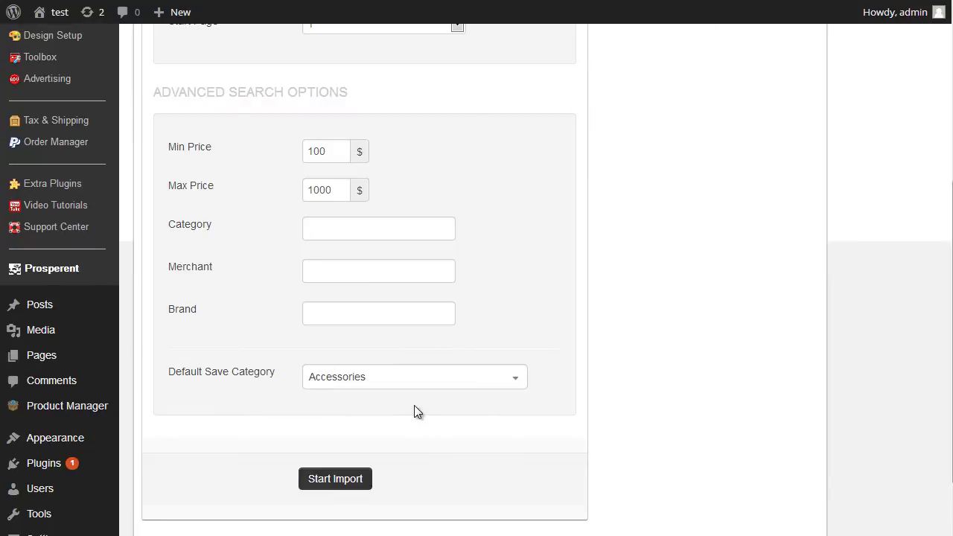
{"action": "scroll", "coordinate": [430, 429], "scroll_direction": "up", "scroll_amount": 5}
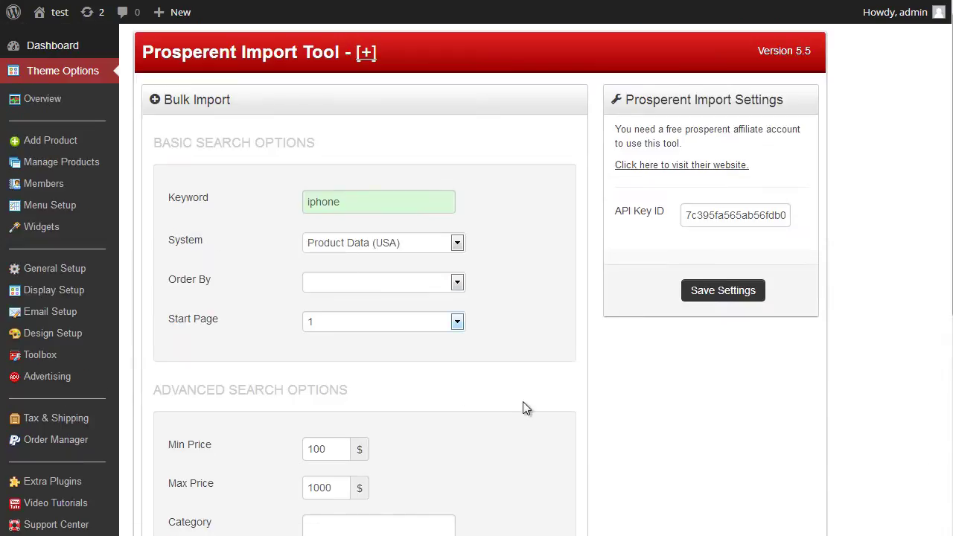
{"action": "scroll", "coordinate": [492, 407], "scroll_direction": "down", "scroll_amount": 3}
{"action": "scroll", "coordinate": [450, 406], "scroll_direction": "down", "scroll_amount": 1}
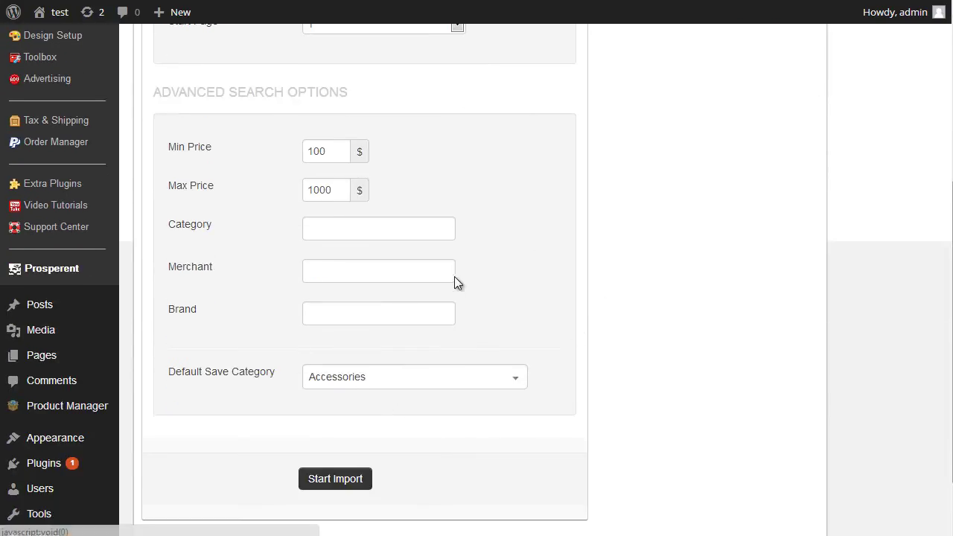
{"action": "scroll", "coordinate": [454, 283], "scroll_direction": "down", "scroll_amount": 1}
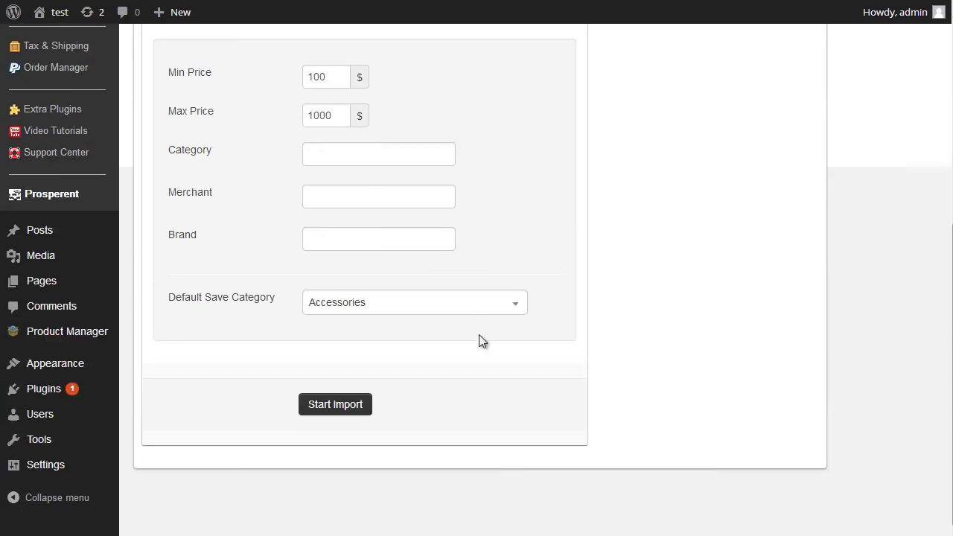
- Run the iphone bulk search, which returns 2,071 results
{"action": "left_click", "coordinate": [329, 406]}
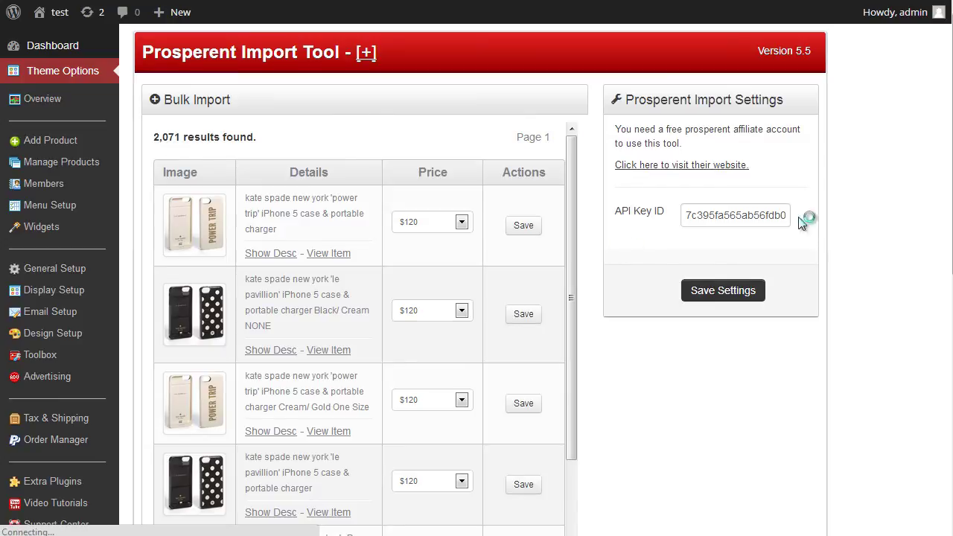
{"action": "scroll", "coordinate": [635, 245], "scroll_direction": "down", "scroll_amount": 1}
{"action": "left_click_drag", "start_coordinate": [574, 127], "coordinate": [574, 85]}
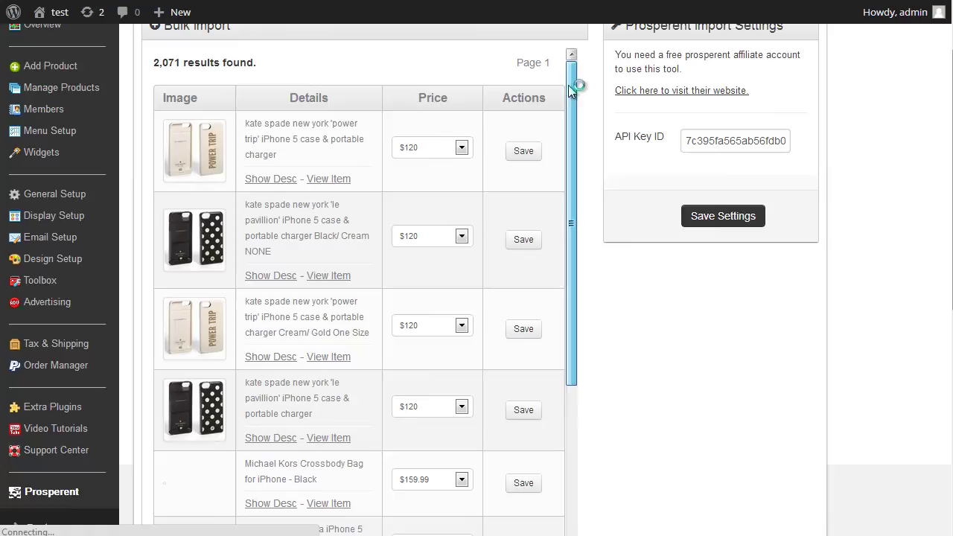
{"action": "scroll", "coordinate": [352, 266], "scroll_direction": "up", "scroll_amount": 1}
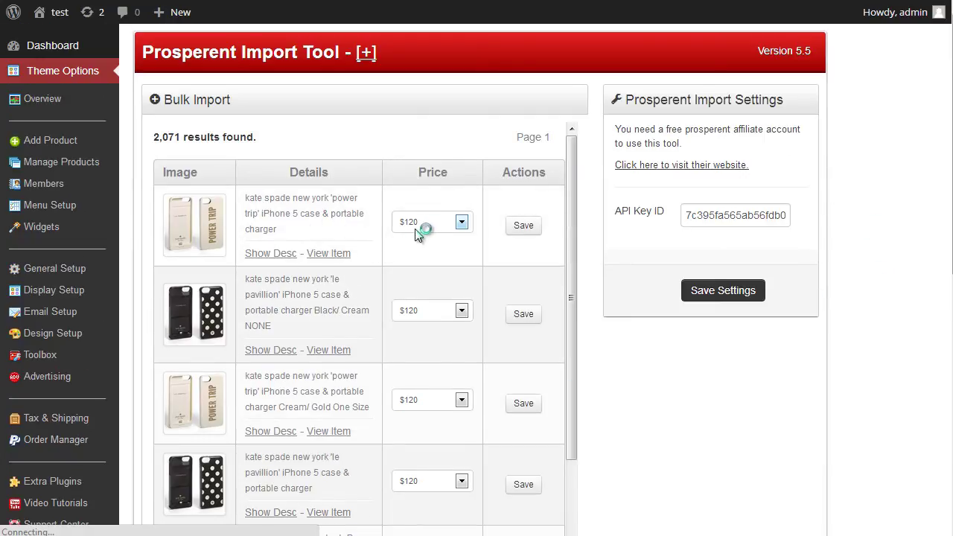
- Show the first kate spade case's description and inspect its details, including its Women category
{"action": "left_click", "coordinate": [265, 254]}
{"action": "scroll", "coordinate": [301, 266], "scroll_direction": "down", "scroll_amount": 2}
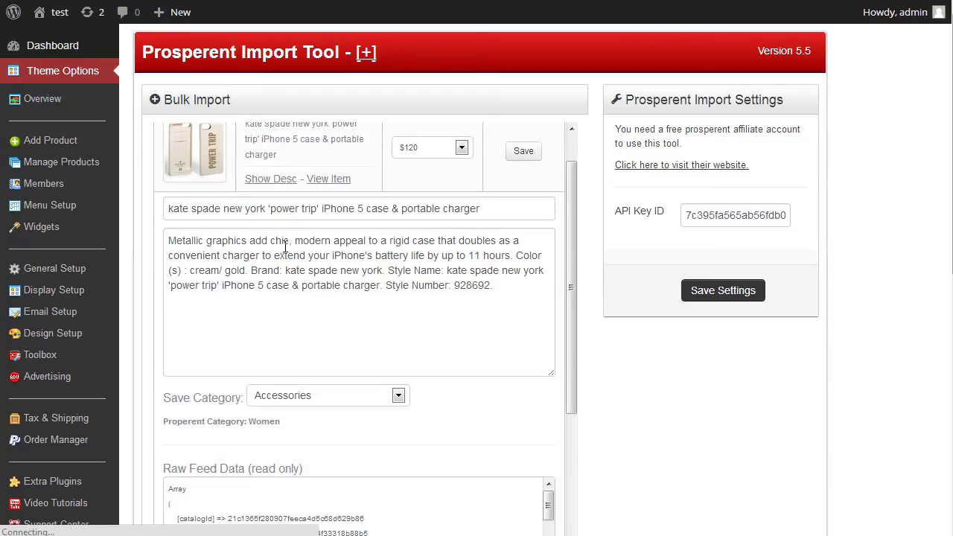
{"action": "scroll", "coordinate": [249, 223], "scroll_direction": "up", "scroll_amount": 2}
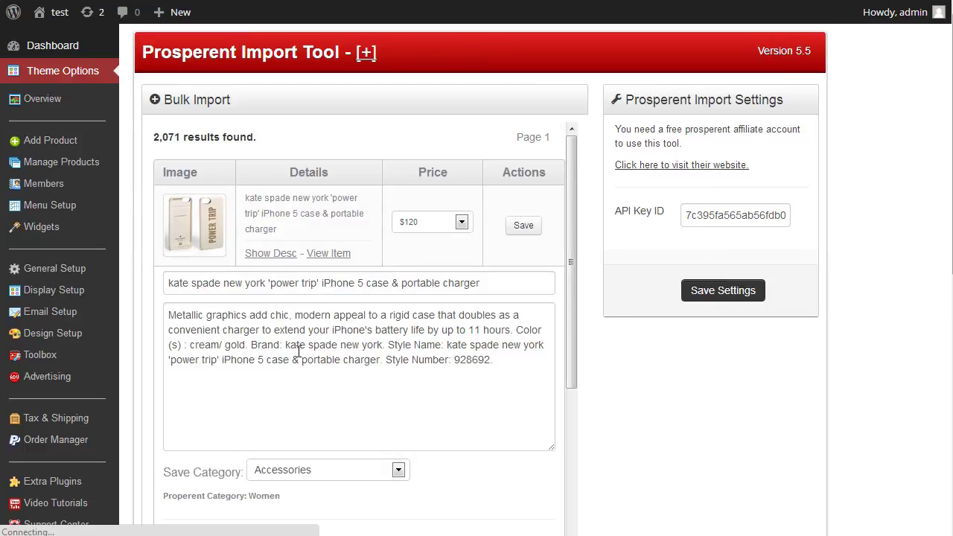
{"action": "scroll", "coordinate": [296, 353], "scroll_direction": "down", "scroll_amount": 2}
{"action": "scroll", "coordinate": [264, 321], "scroll_direction": "down", "scroll_amount": 2}
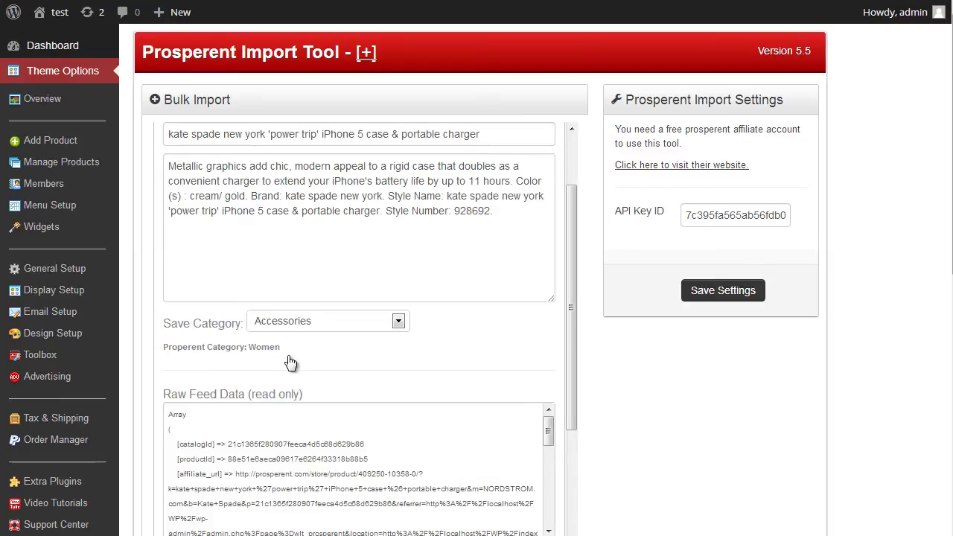
{"action": "scroll", "coordinate": [275, 363], "scroll_direction": "up", "scroll_amount": 2}
{"action": "left_click_drag", "start_coordinate": [281, 423], "coordinate": [251, 422]}
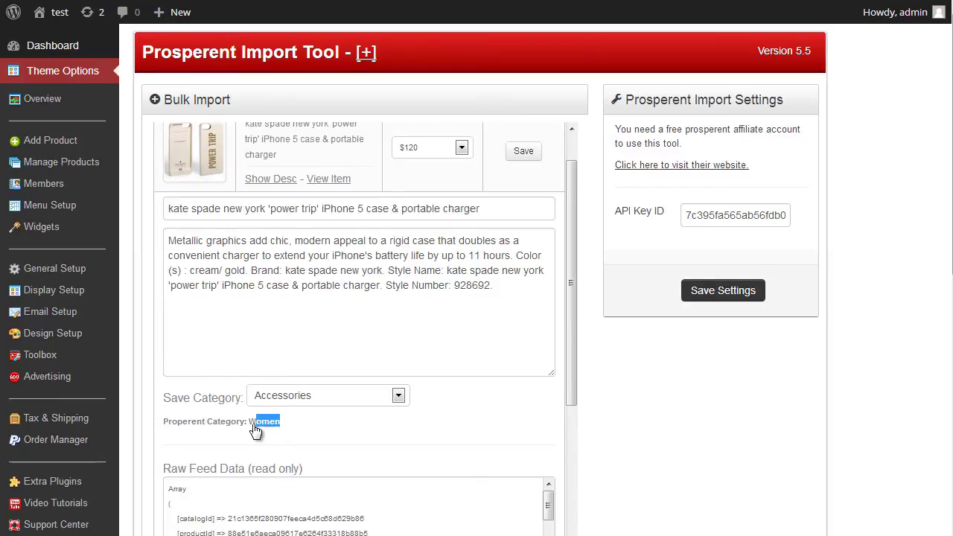
{"action": "scroll", "coordinate": [335, 405], "scroll_direction": "down", "scroll_amount": 4}
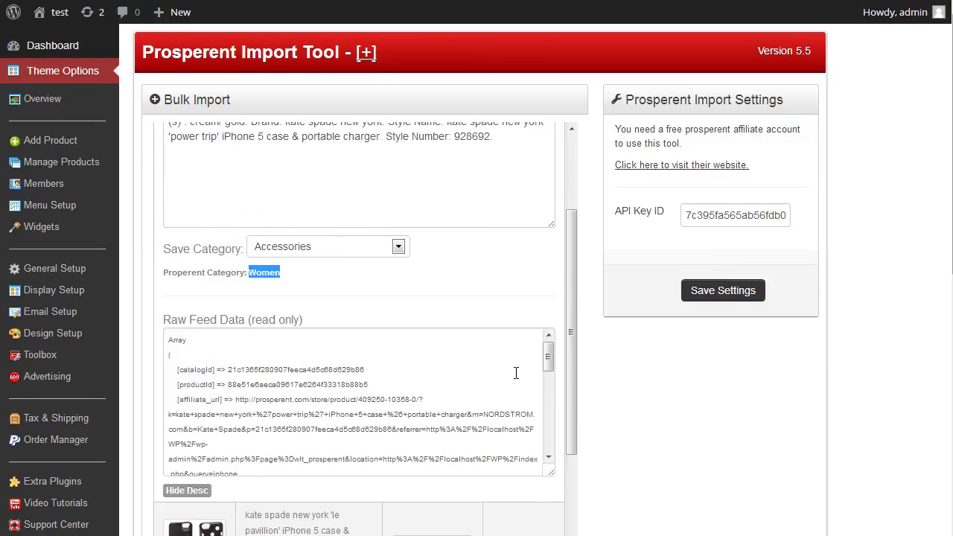
{"action": "mouse_move", "coordinate": [549, 362]}
{"action": "left_mouse_down"}
{"action": "mouse_move", "coordinate": [549, 451]}
{"action": "mouse_move", "coordinate": [549, 356]}
{"action": "left_mouse_up"}
{"action": "scroll", "coordinate": [536, 308], "scroll_direction": "up", "scroll_amount": 3}
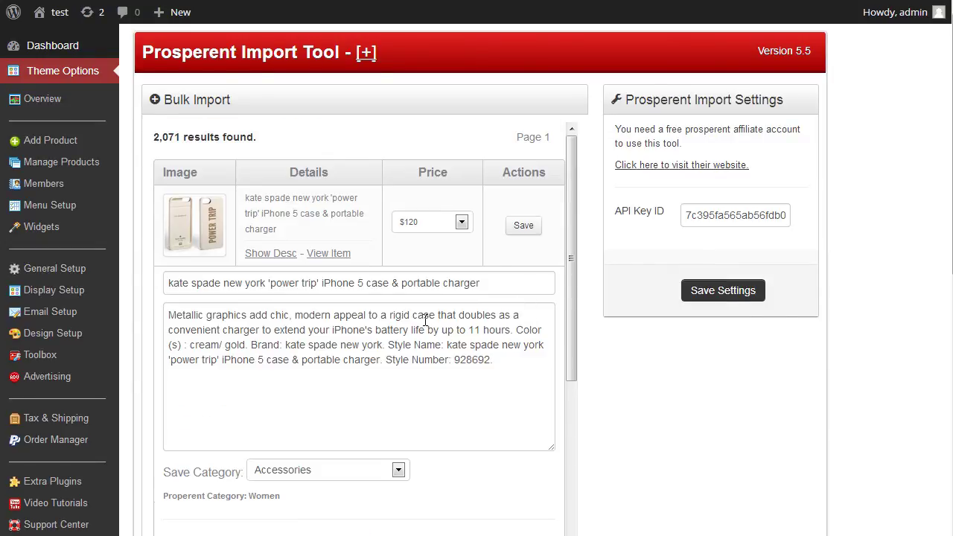
{"action": "scroll", "coordinate": [427, 321], "scroll_direction": "down", "scroll_amount": 5}
- Hide the first result's description, keep its $120 price, and save the kate spade case as a product
{"action": "left_click", "coordinate": [195, 419]}
{"action": "scroll", "coordinate": [246, 328], "scroll_direction": "up", "scroll_amount": 4}
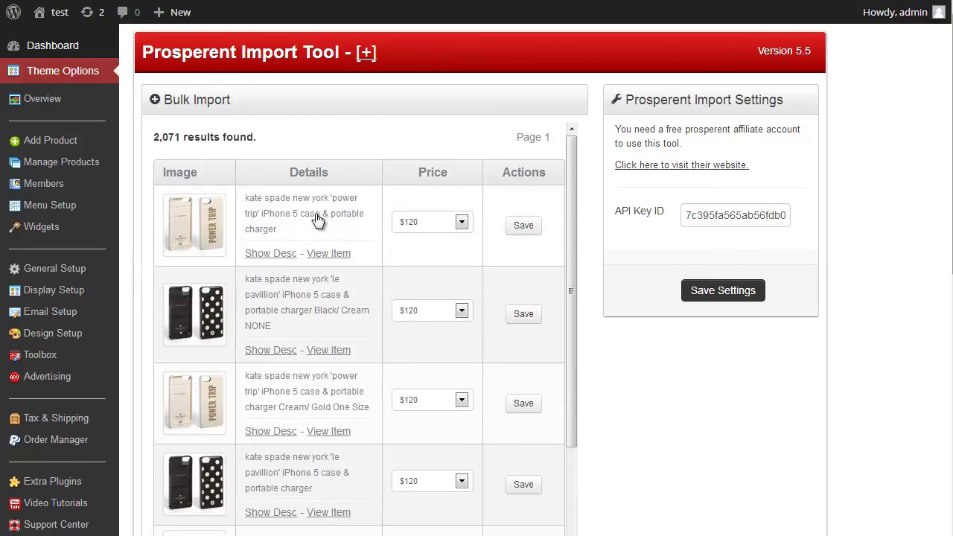
{"action": "left_click", "coordinate": [462, 222]}
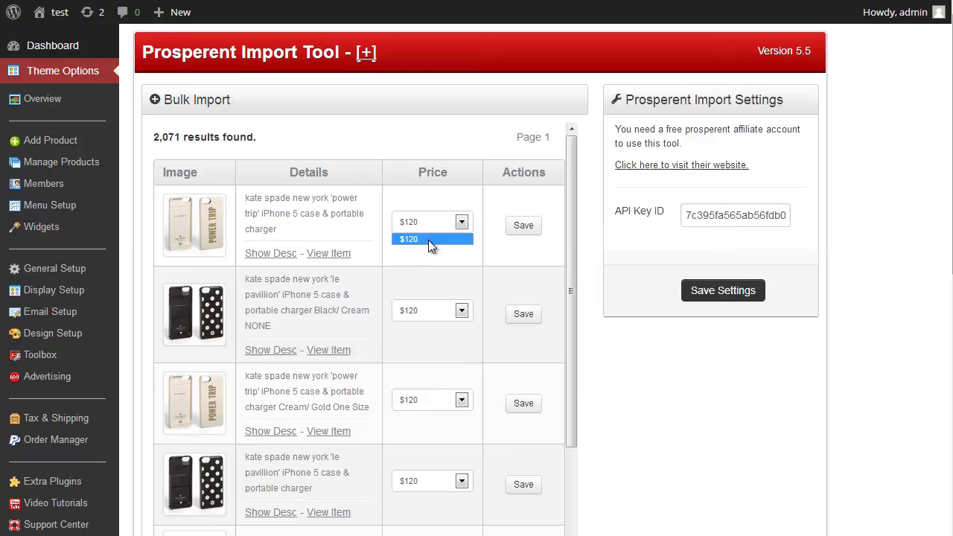
{"action": "left_click", "coordinate": [437, 207]}
{"action": "scroll", "coordinate": [484, 298], "scroll_direction": "down", "scroll_amount": 3}
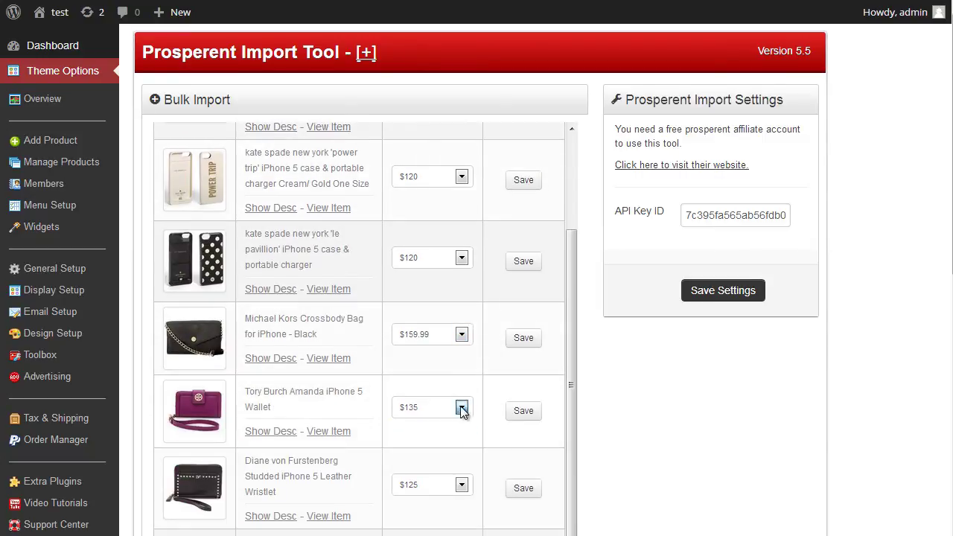
{"action": "scroll", "coordinate": [465, 399], "scroll_direction": "up", "scroll_amount": 3}
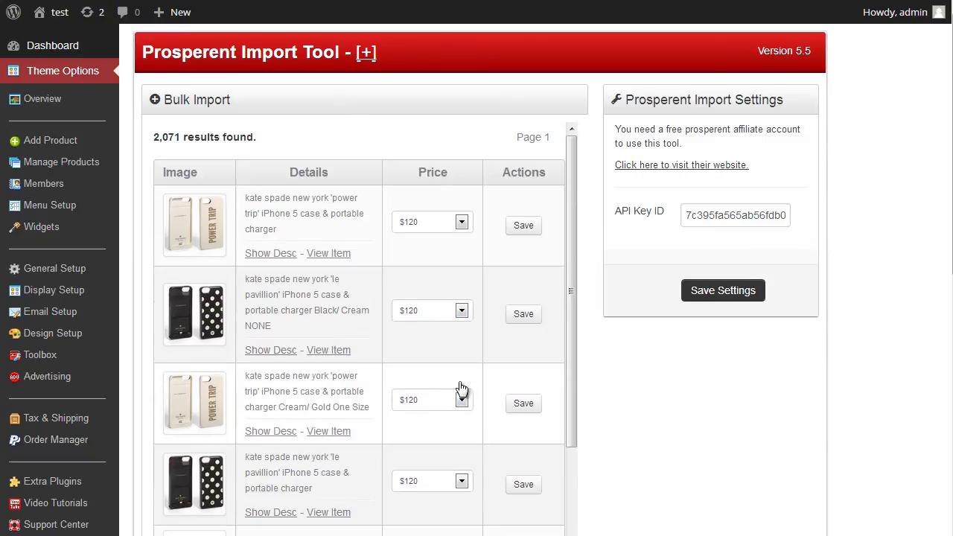
{"action": "left_click", "coordinate": [434, 224]}
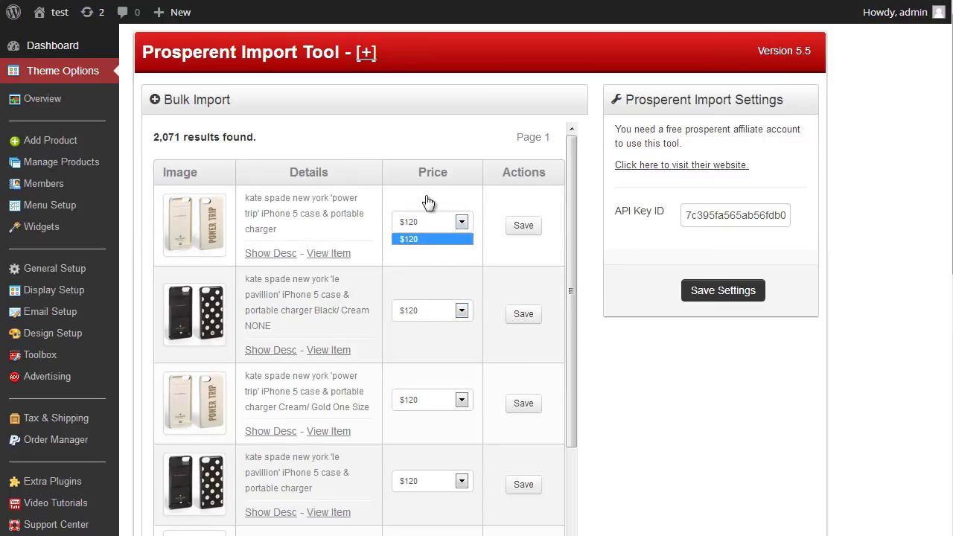
{"action": "left_click", "coordinate": [428, 203]}
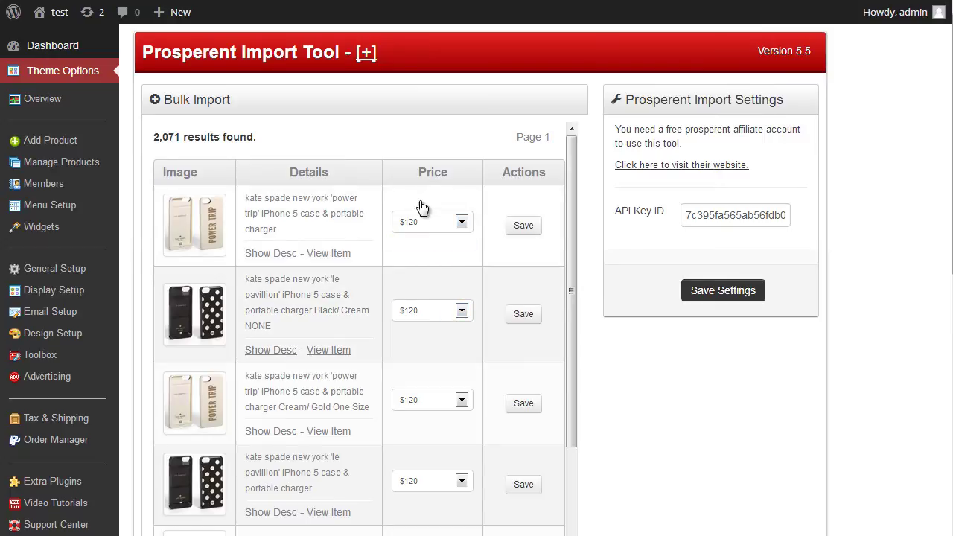
{"action": "left_click", "coordinate": [523, 227]}
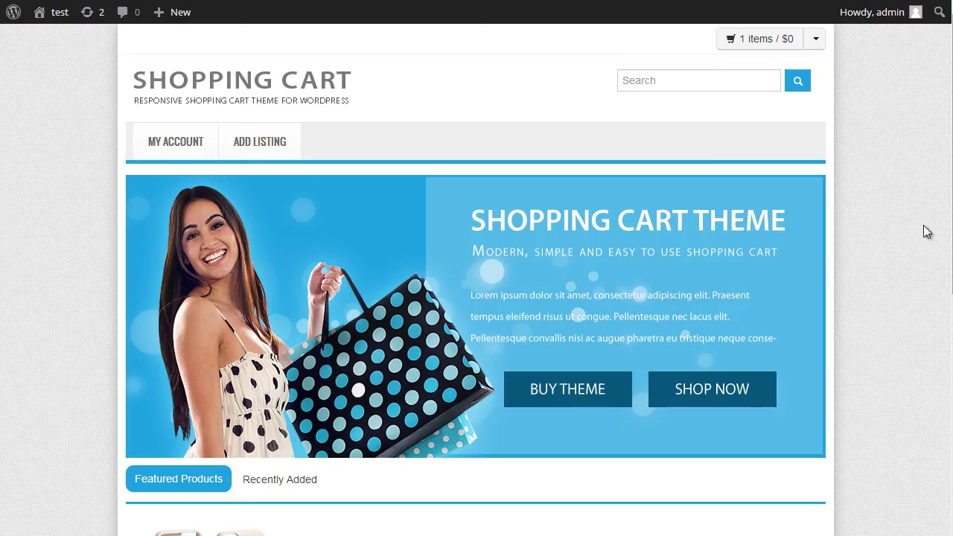
- Open the kate spade power trip case's details page from Featured Products, showing $120.00
{"action": "scroll", "coordinate": [788, 303], "scroll_direction": "down", "scroll_amount": 4}
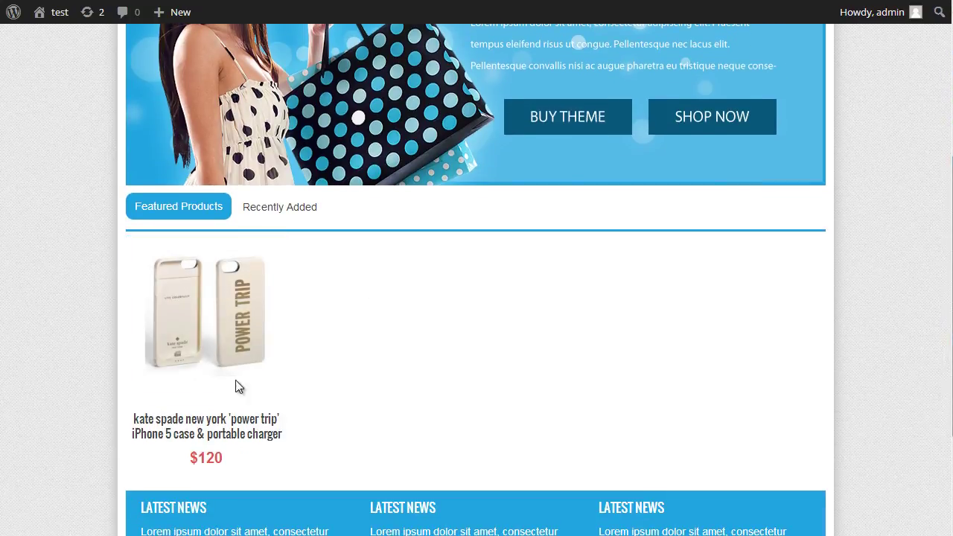
{"action": "left_click", "coordinate": [204, 298]}
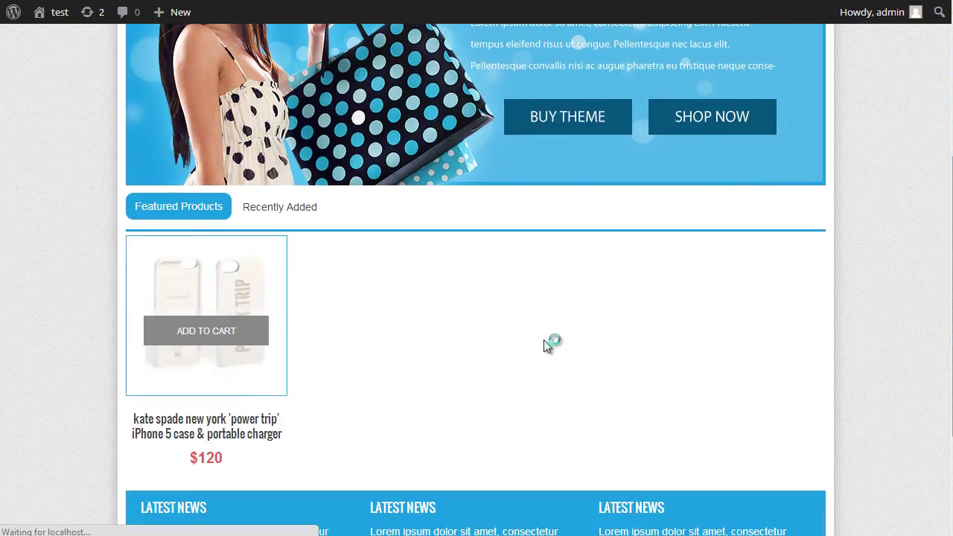
{"action": "scroll", "coordinate": [527, 236], "scroll_direction": "down", "scroll_amount": 3}
{"action": "scroll", "coordinate": [460, 365], "scroll_direction": "up", "scroll_amount": 2}
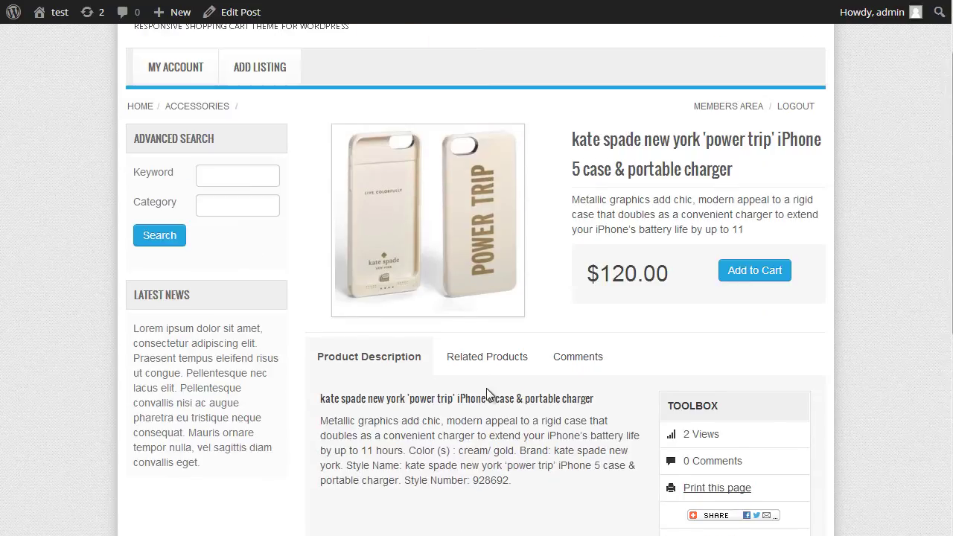
{"action": "scroll", "coordinate": [692, 245], "scroll_direction": "up", "scroll_amount": 1}
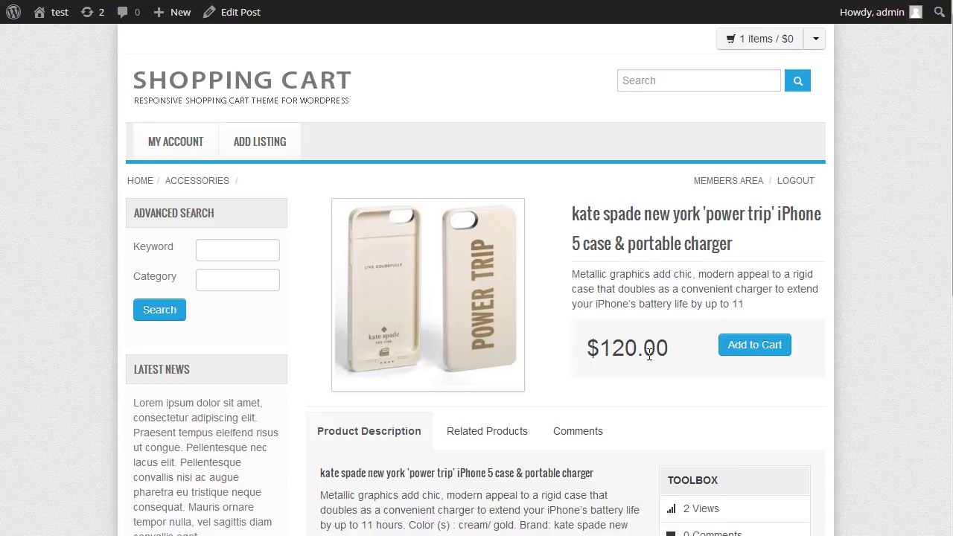
{"action": "scroll", "coordinate": [560, 387], "scroll_direction": "down", "scroll_amount": 1}
{"action": "scroll", "coordinate": [559, 394], "scroll_direction": "up", "scroll_amount": 1}
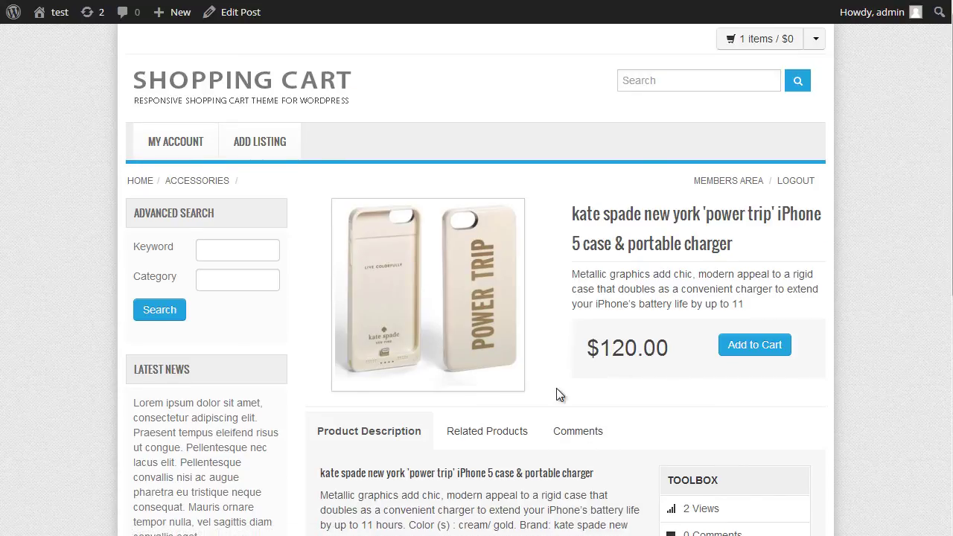